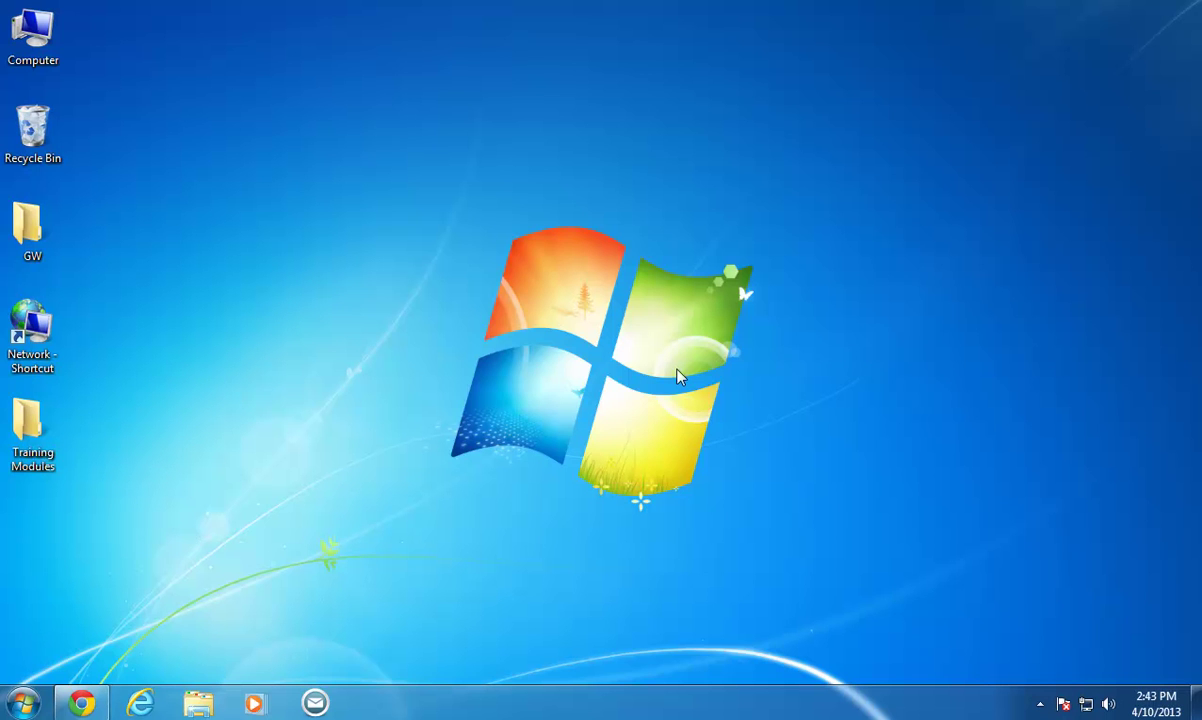
- Launch Novell GroupWise and minimize its mailbox window to the desktop
{"action": "left_click", "coordinate": [316, 703]}
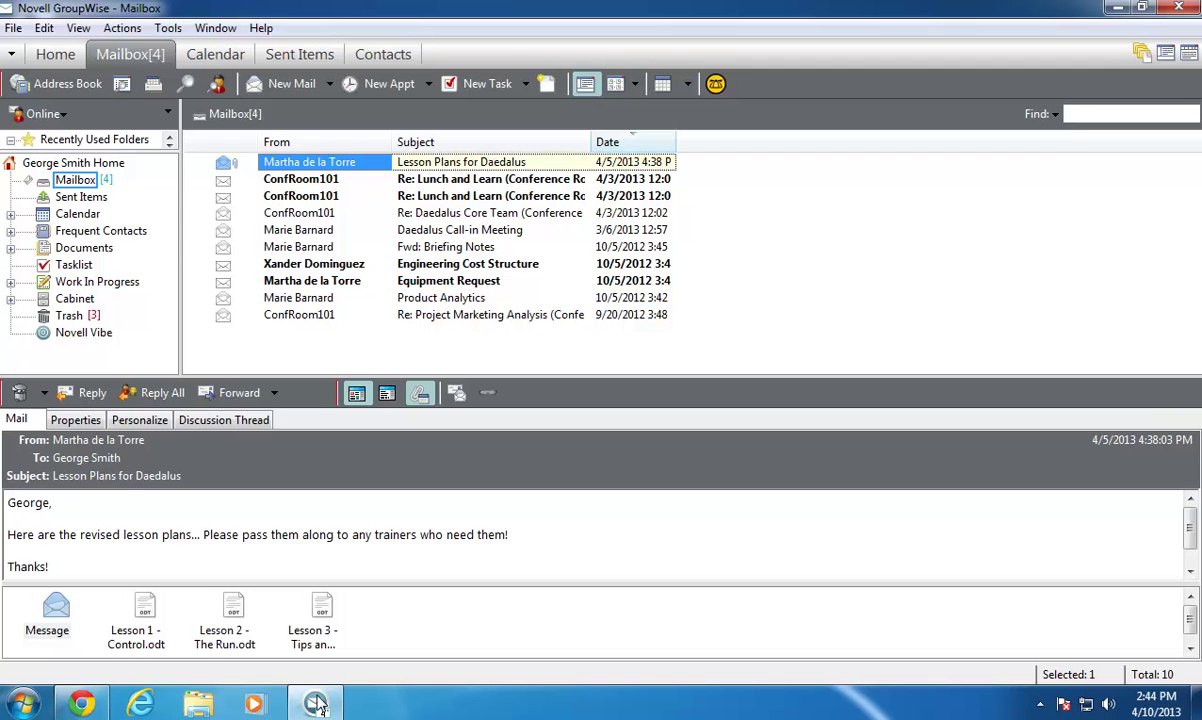
{"action": "left_click", "coordinate": [1117, 10]}
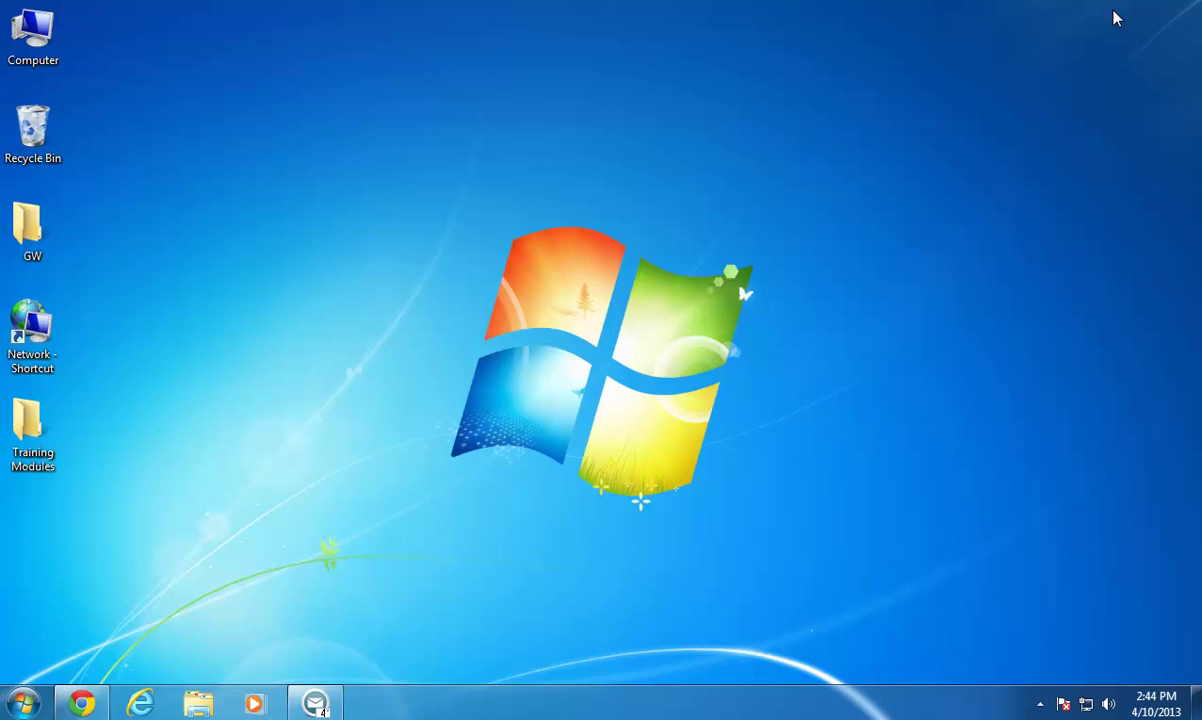
- Send a new GroupWise mail to two colleagues with subject "Status Update" and message "Could we talk about beta results?"
{"action": "right_click", "coordinate": [316, 704]}
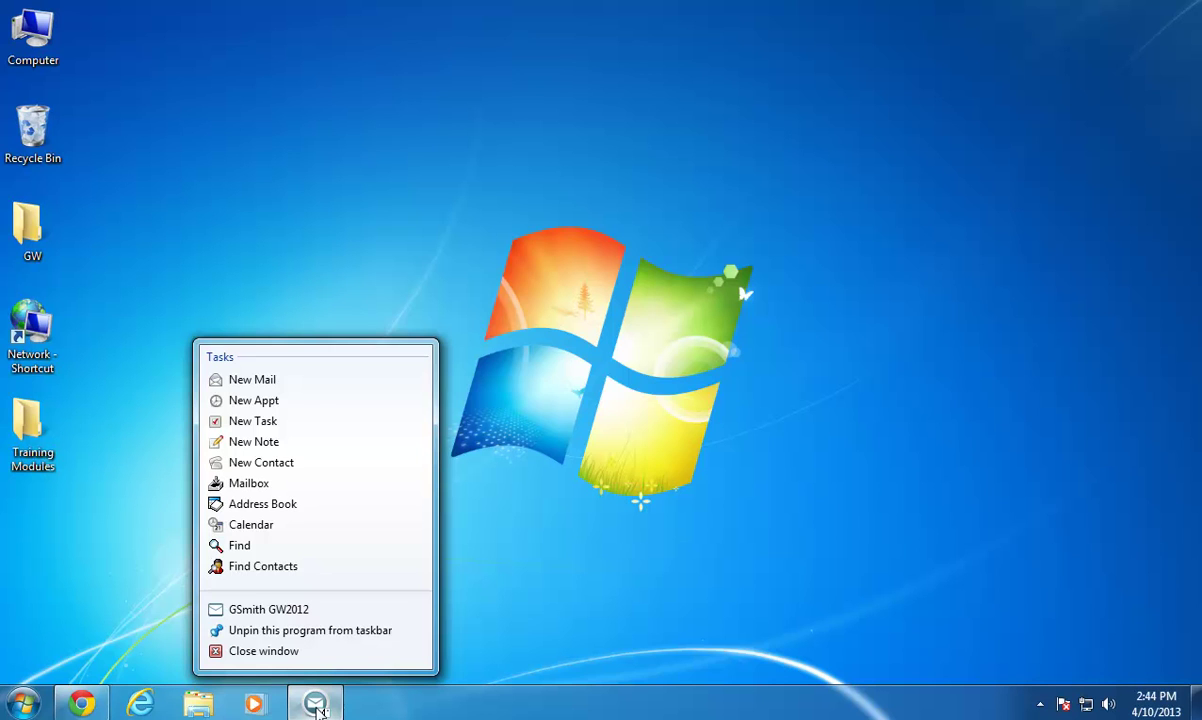
{"action": "left_click", "coordinate": [280, 384]}
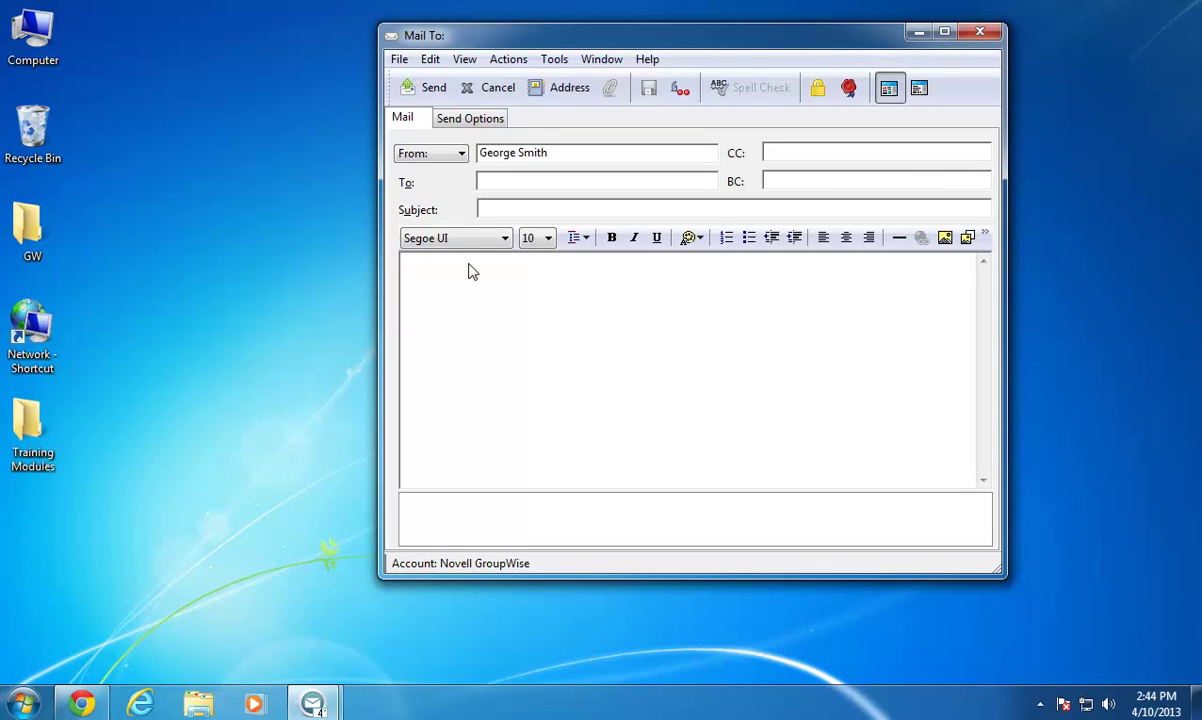
{"action": "left_click", "coordinate": [480, 180]}
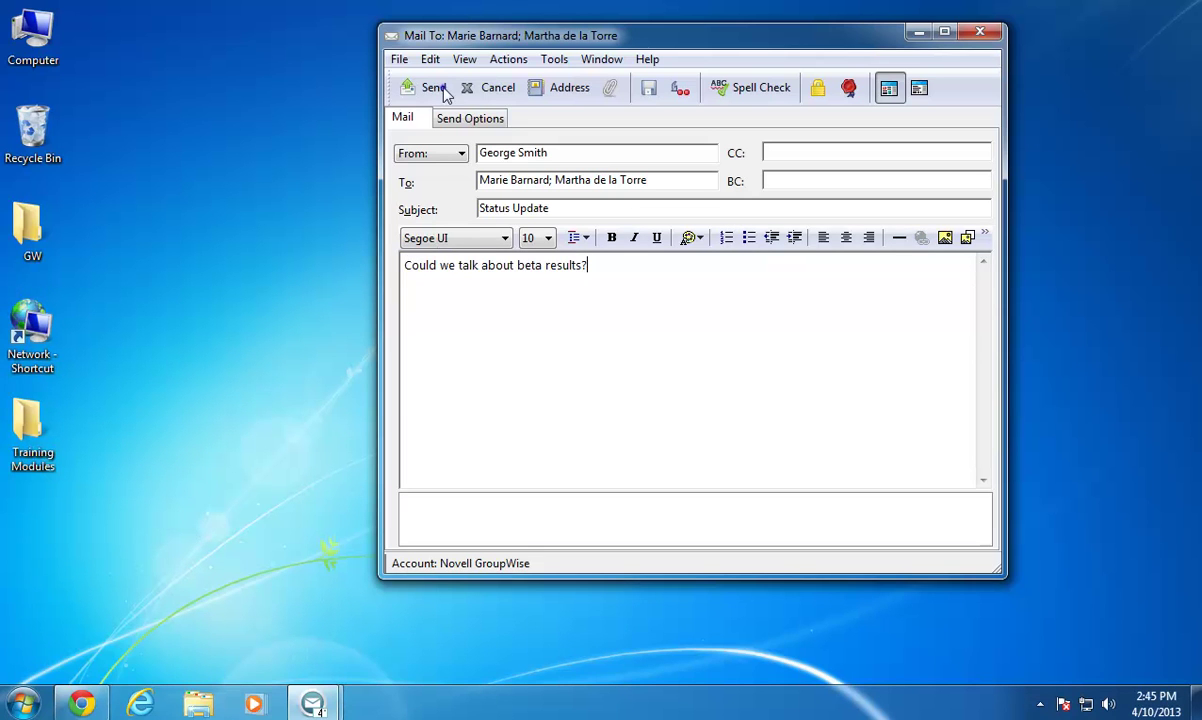
{"action": "left_click", "coordinate": [430, 88]}
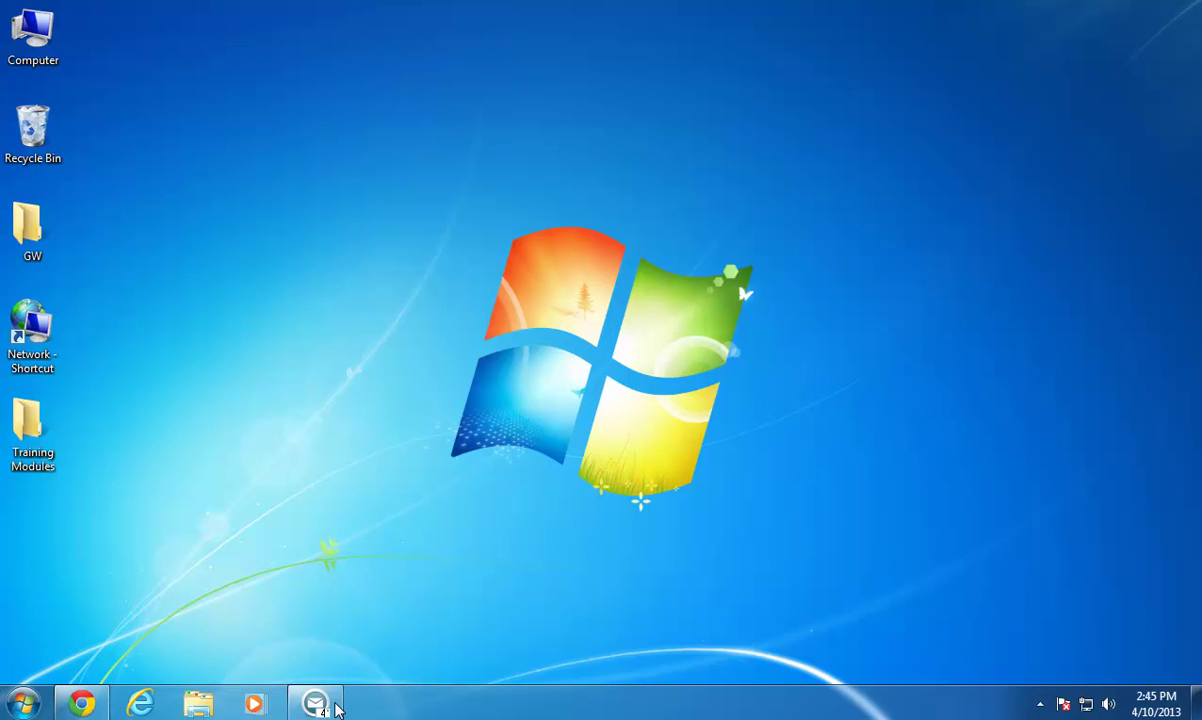
- Create a GroupWise appointment for yourself and one colleague, scheduled from 4:00 PM to 5:00 PM
{"action": "right_click", "coordinate": [336, 709]}
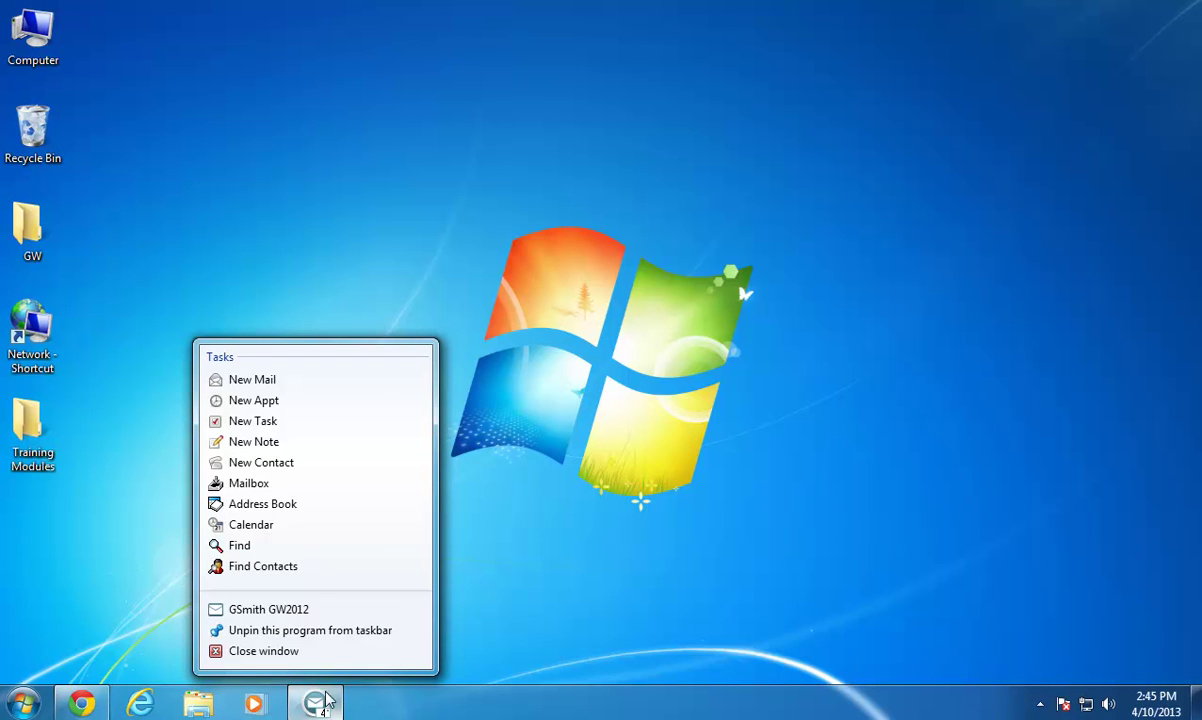
{"action": "left_click", "coordinate": [309, 400]}
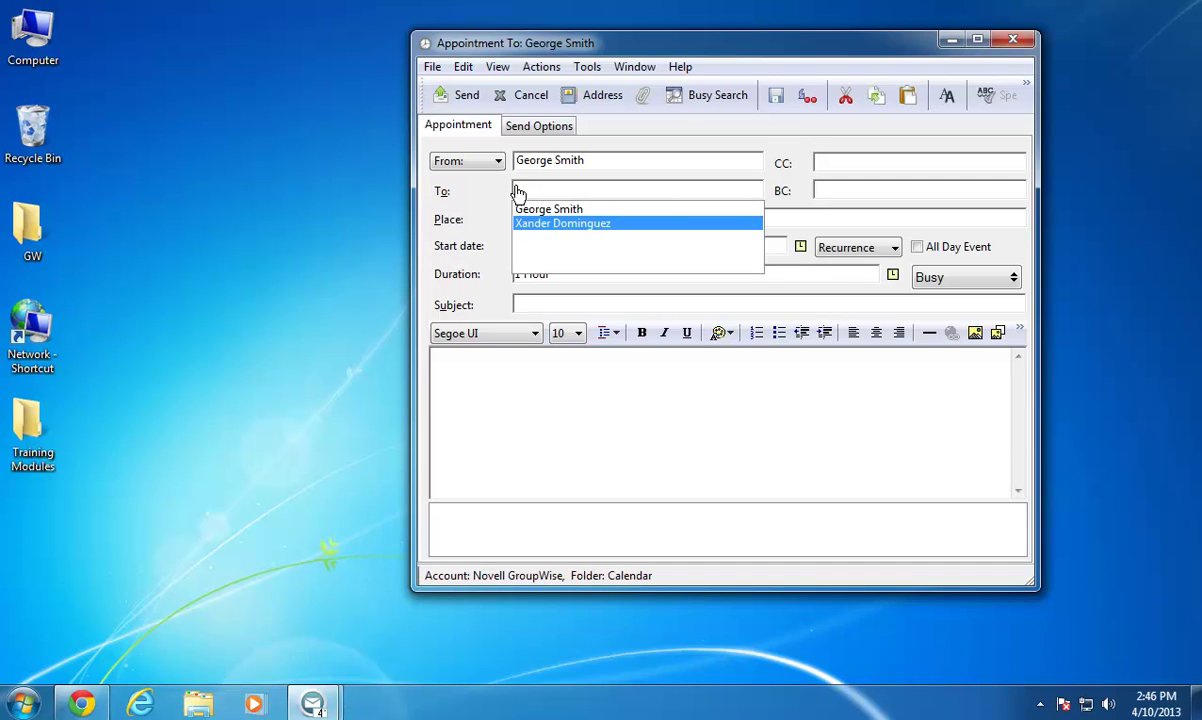
{"action": "left_click", "coordinate": [800, 246]}
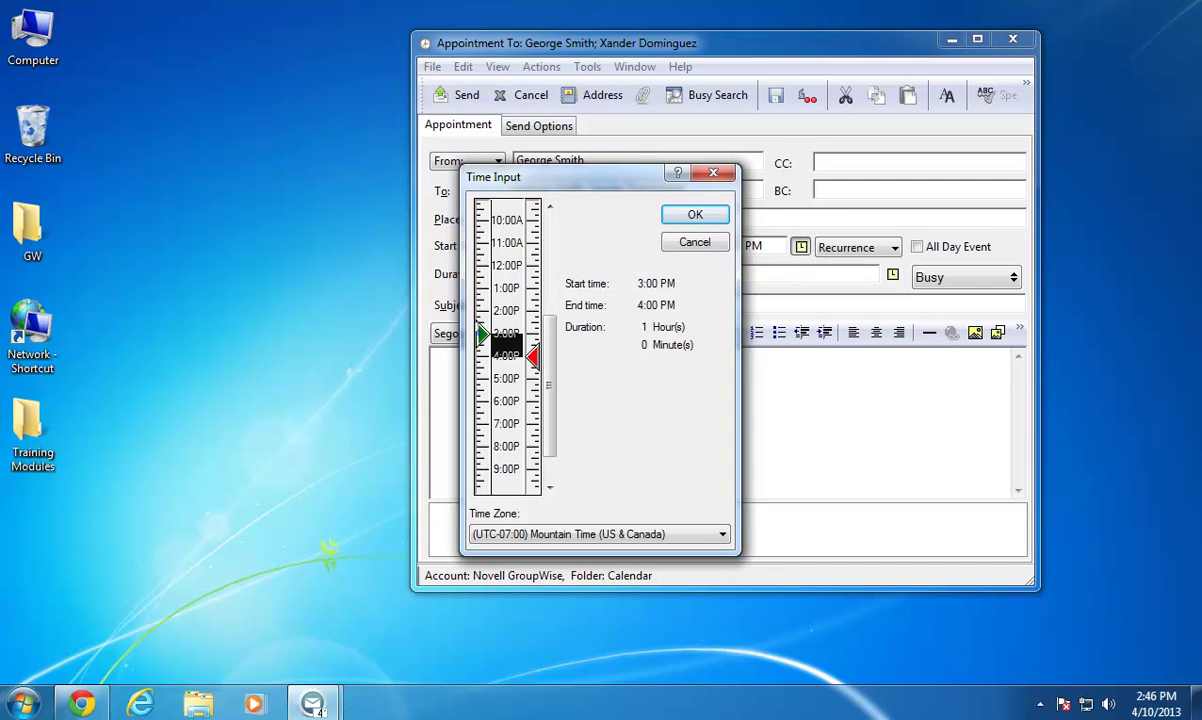
{"action": "mouse_move", "coordinate": [482, 335]}
{"action": "left_mouse_down"}
{"action": "mouse_move", "coordinate": [481, 361]}
{"action": "mouse_move", "coordinate": [534, 378]}
{"action": "left_mouse_up"}
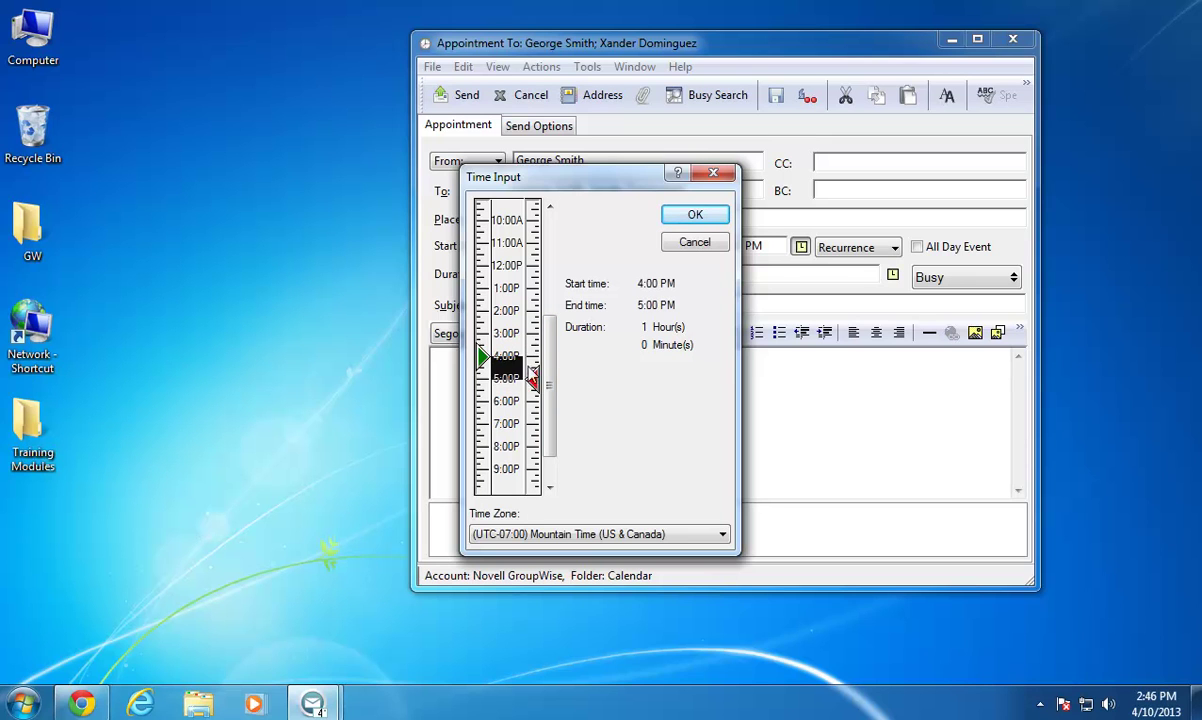
{"action": "left_click", "coordinate": [694, 214]}
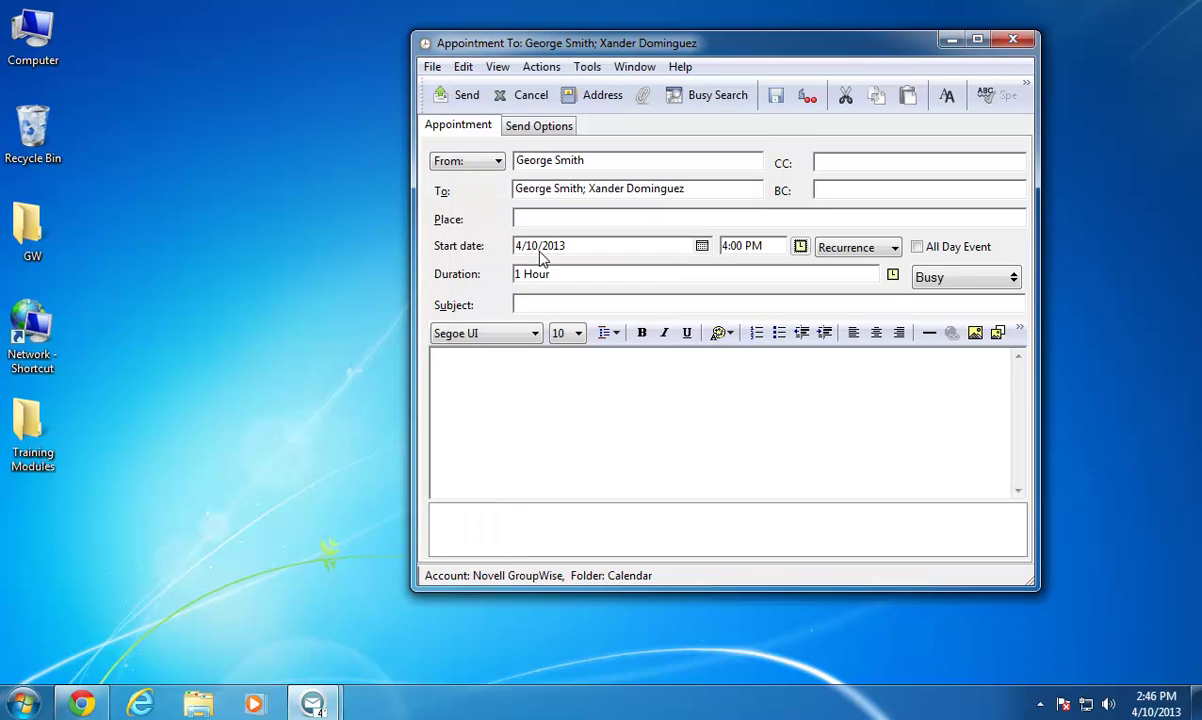
- Give the appointment the subject "Daily Standup" and the message "Let's Meet.", and send it
{"action": "left_click", "coordinate": [523, 304]}
{"action": "type", "text": "Daily Standup"}
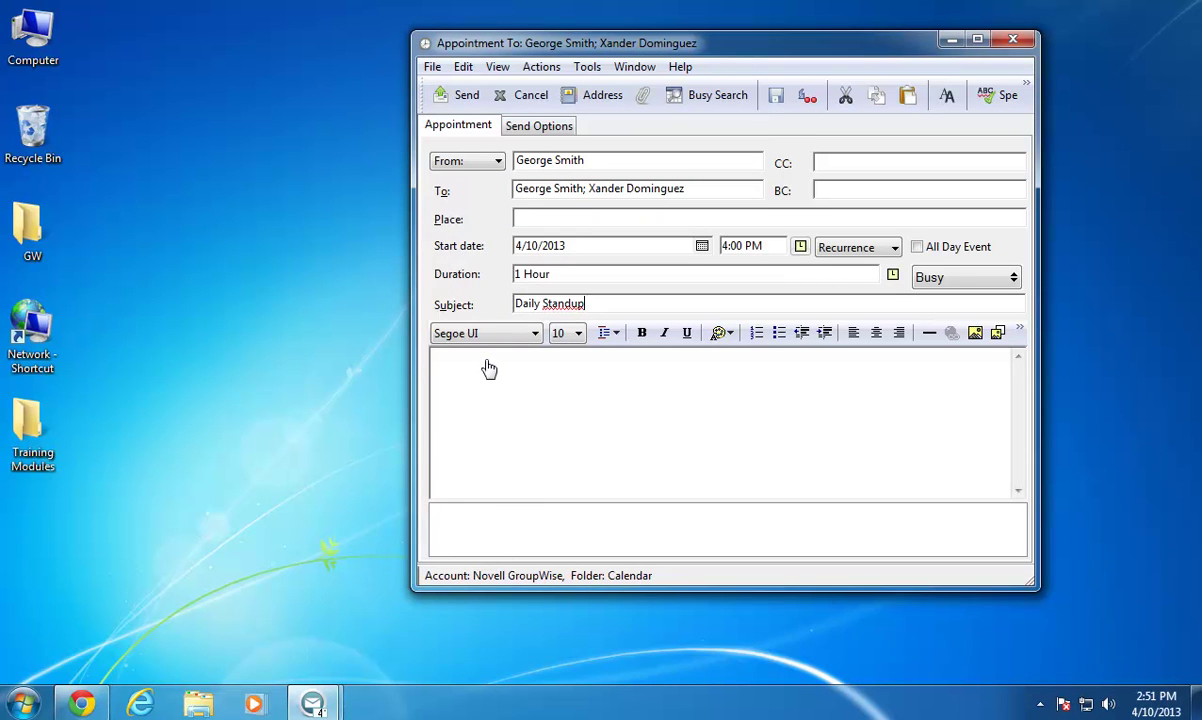
{"action": "left_click", "coordinate": [489, 369]}
{"action": "type", "text": "Let's Meet."}
{"action": "left_click", "coordinate": [457, 95]}
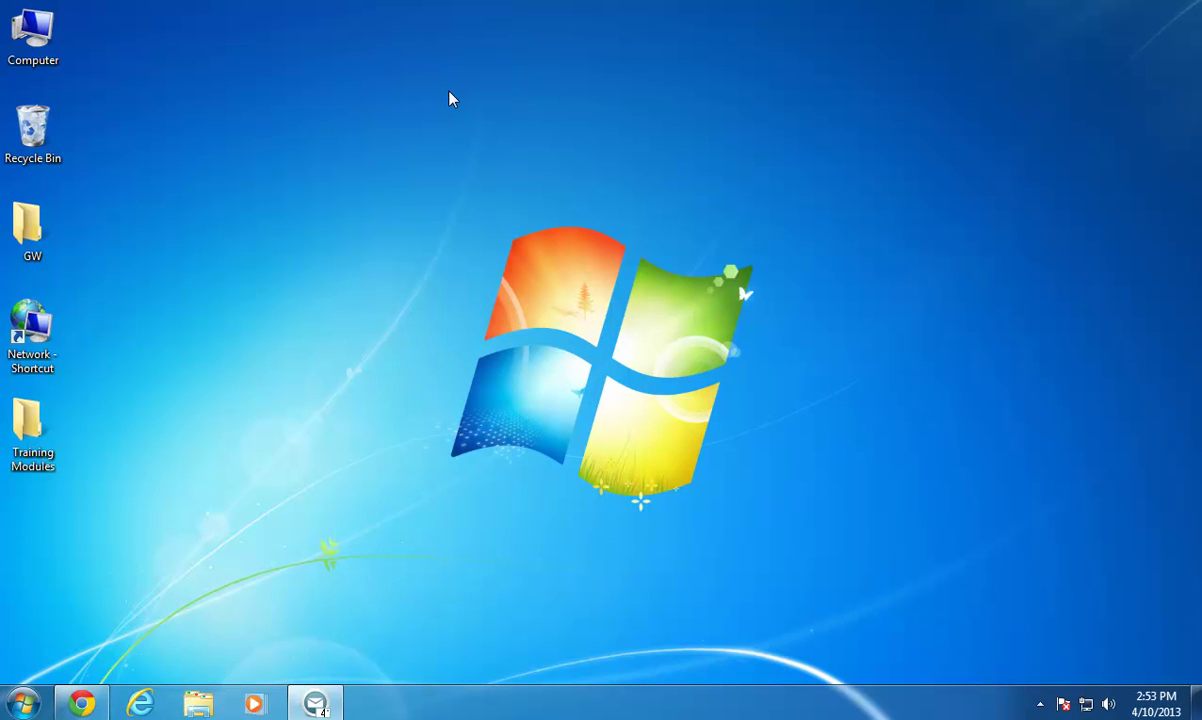
- View GroupWise's blank new task and reminder note forms, closing them without sending anything
{"action": "right_click", "coordinate": [315, 707]}
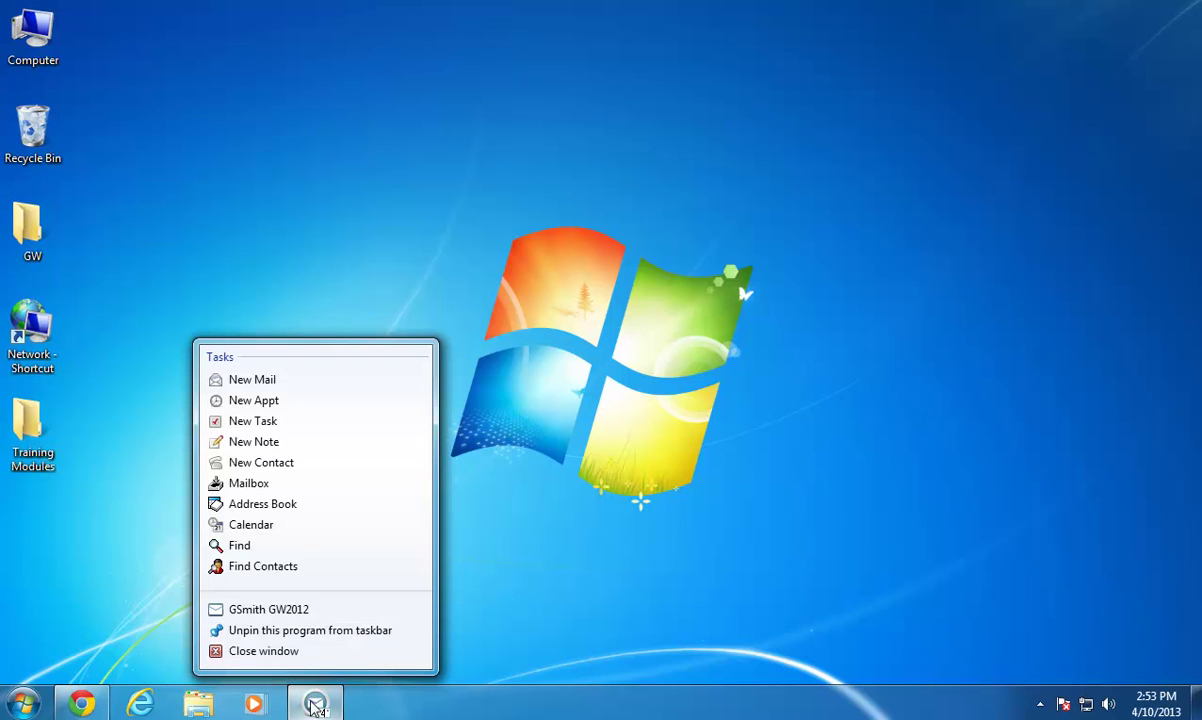
{"action": "left_click", "coordinate": [304, 421]}
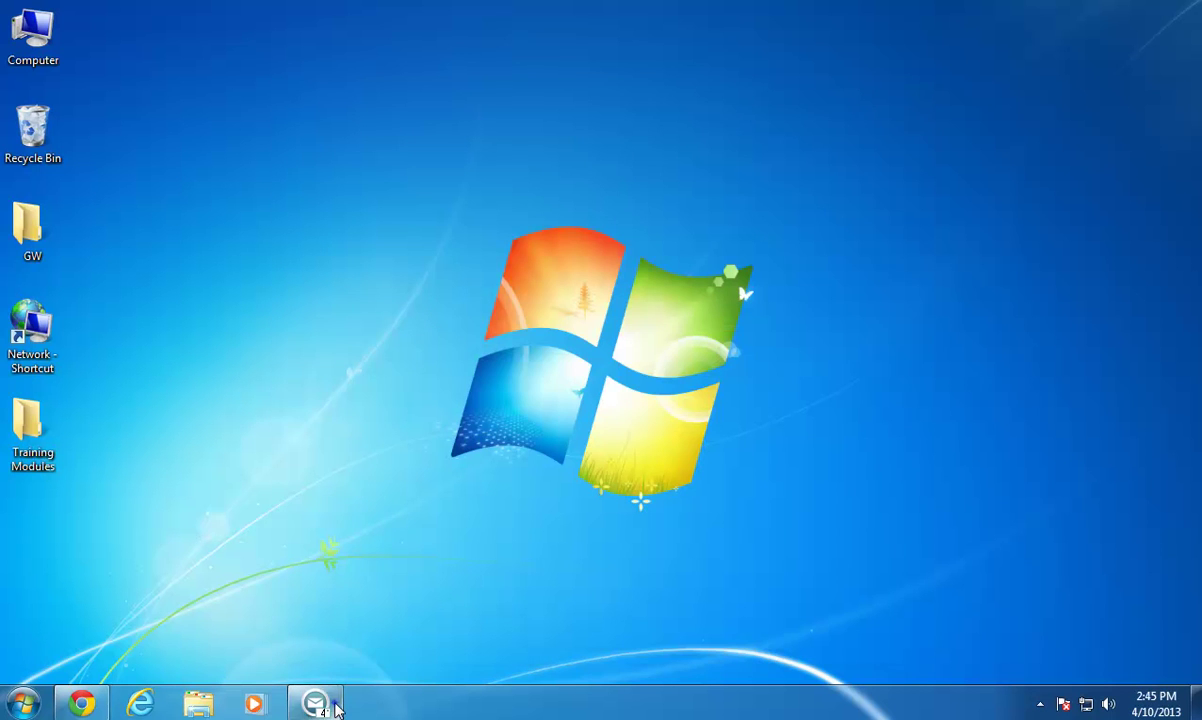
{"action": "right_click", "coordinate": [317, 703]}
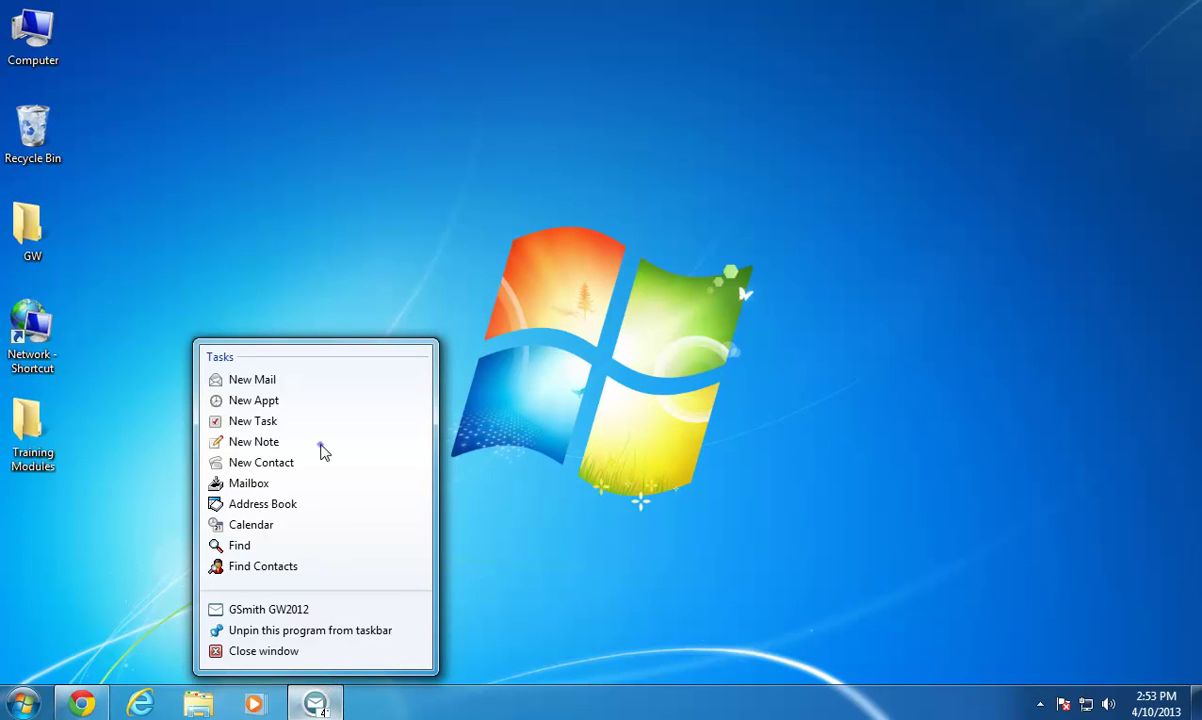
{"action": "left_click", "coordinate": [322, 450]}
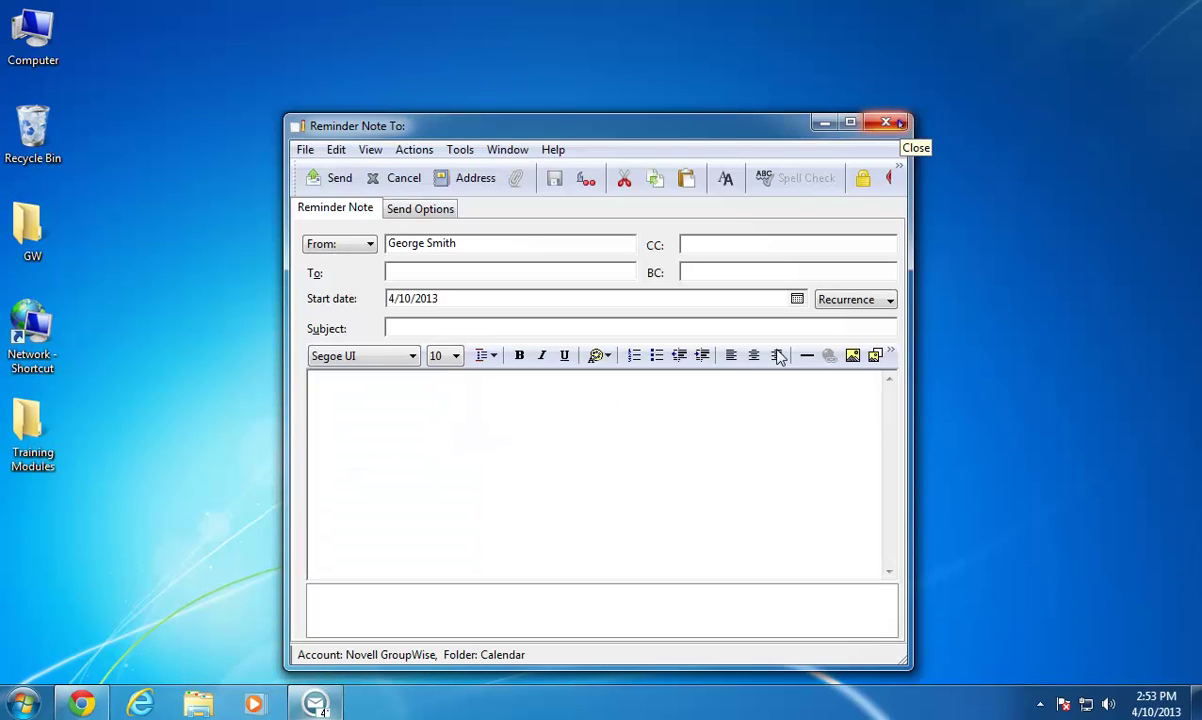
{"action": "left_click", "coordinate": [900, 125]}
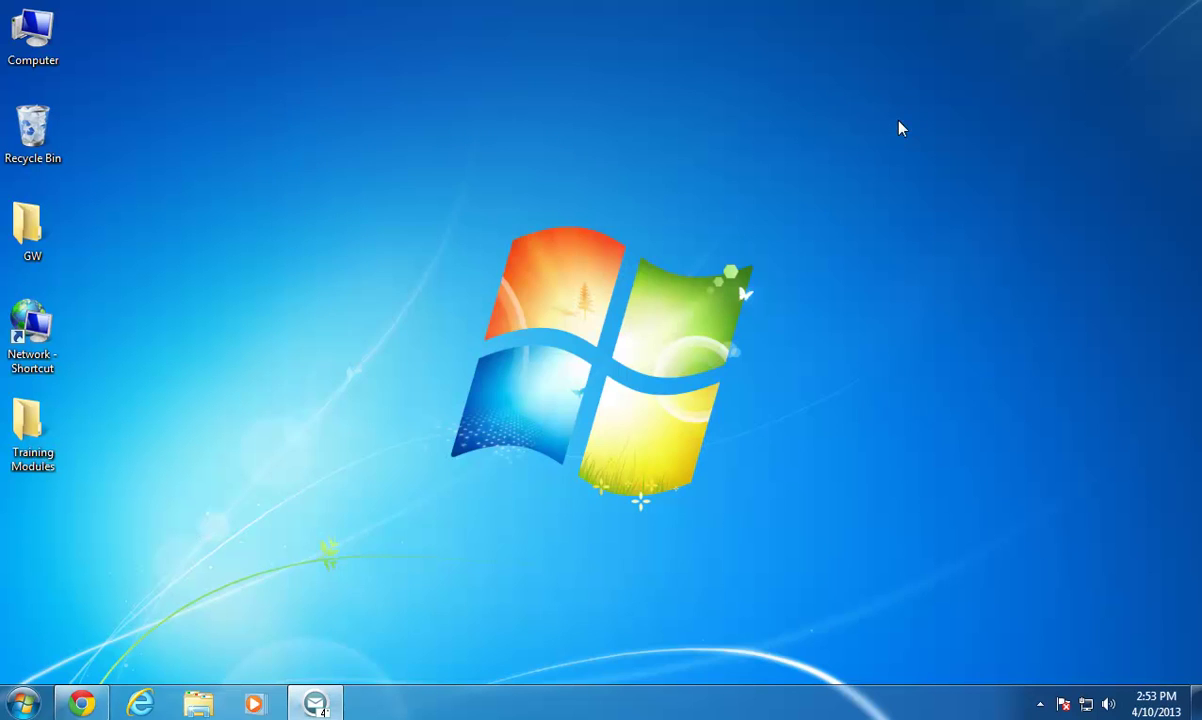
- View GroupWise's blank new contact form and dismiss it without entering any details
{"action": "right_click", "coordinate": [316, 706]}
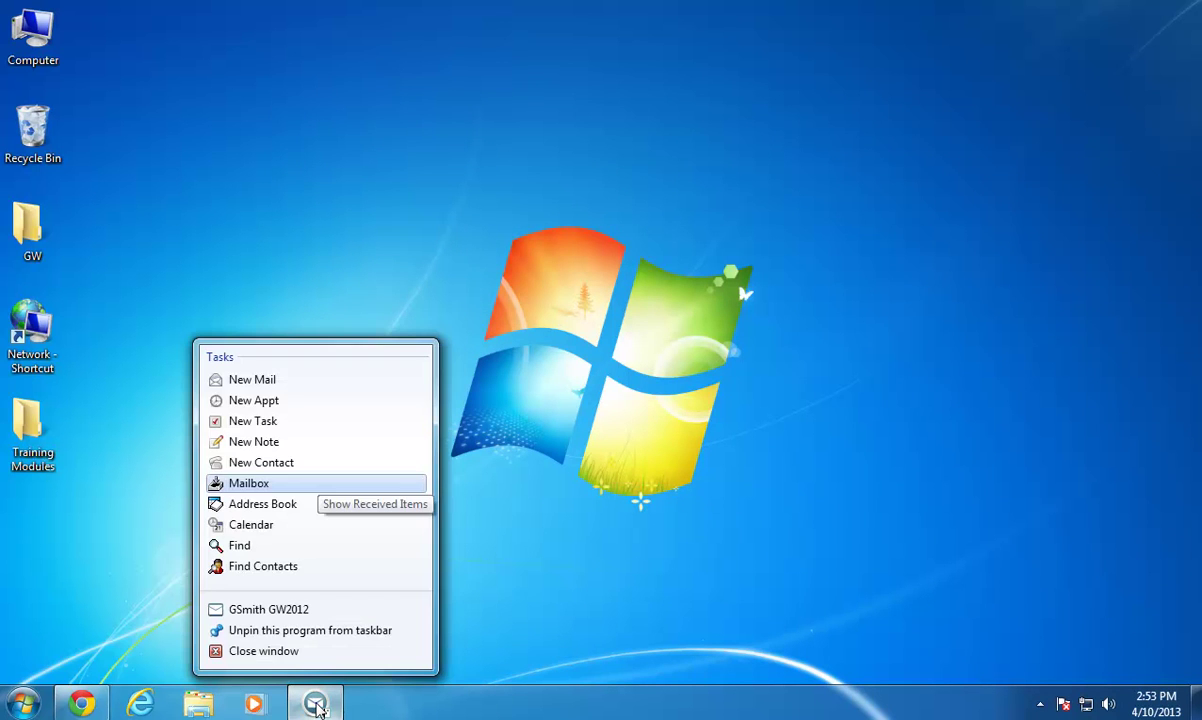
{"action": "left_click", "coordinate": [318, 463]}
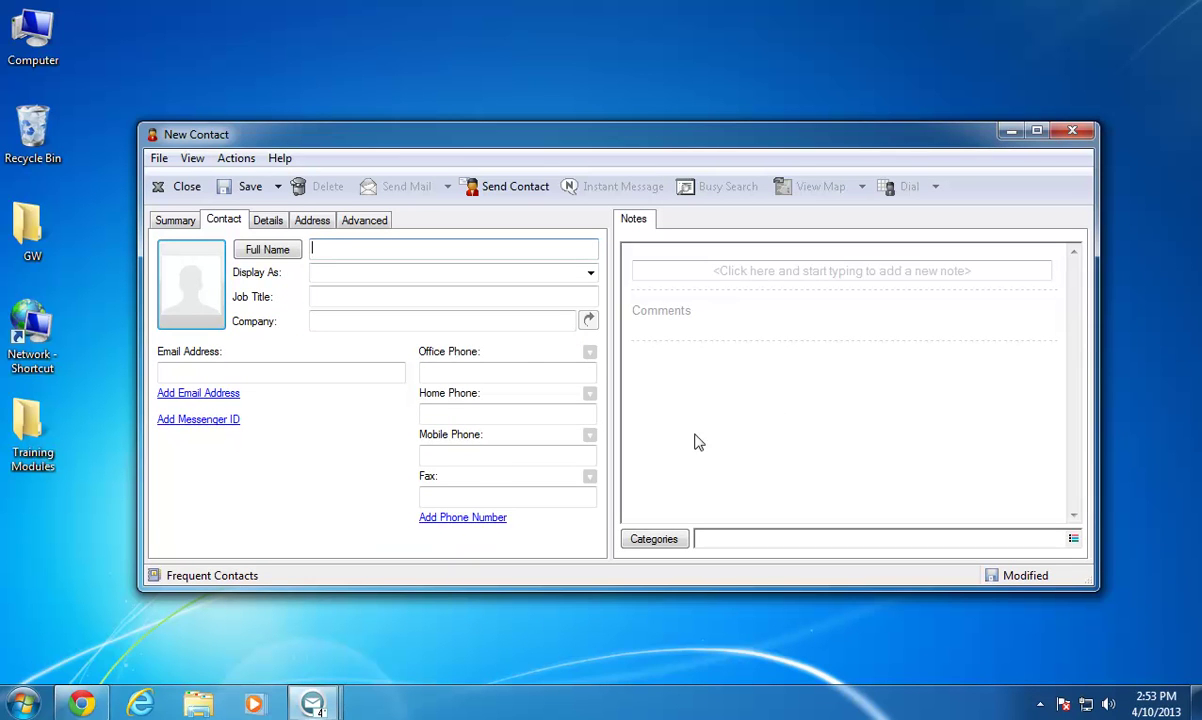
{"action": "left_click", "coordinate": [1072, 130]}
{"action": "left_click", "coordinate": [644, 416]}
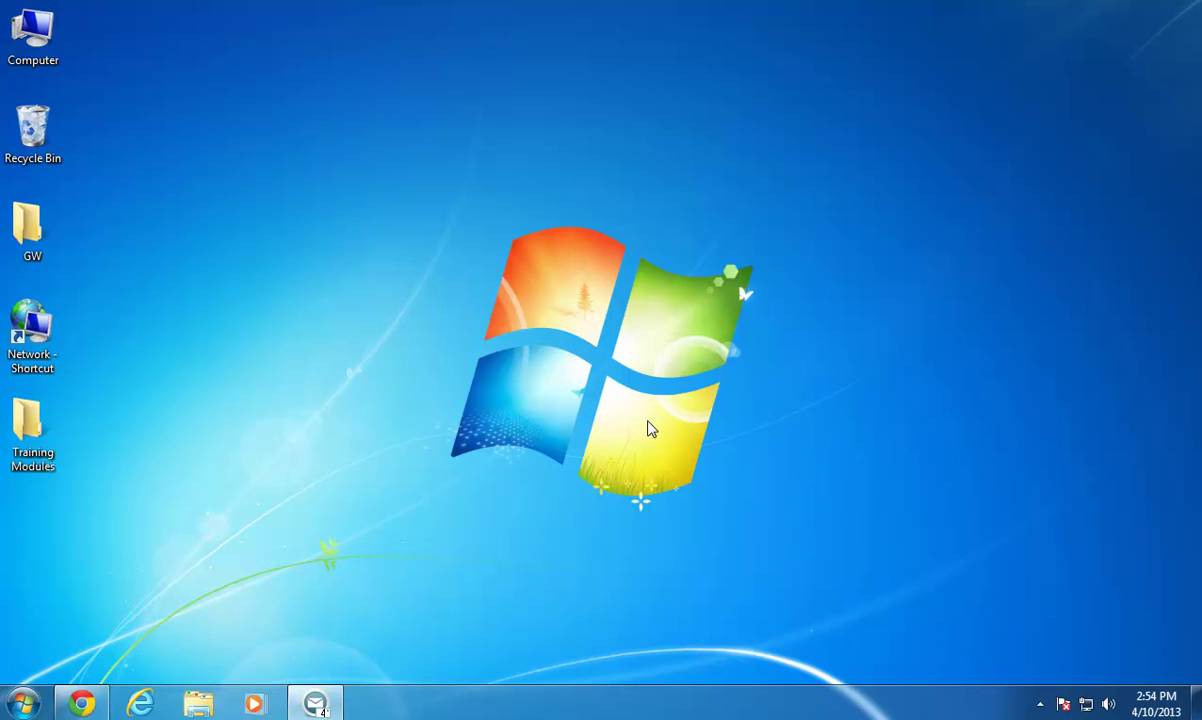
- View the GroupWise calendar's day view with its appointments, reminder notes and tasks, and close it
{"action": "right_click", "coordinate": [316, 706]}
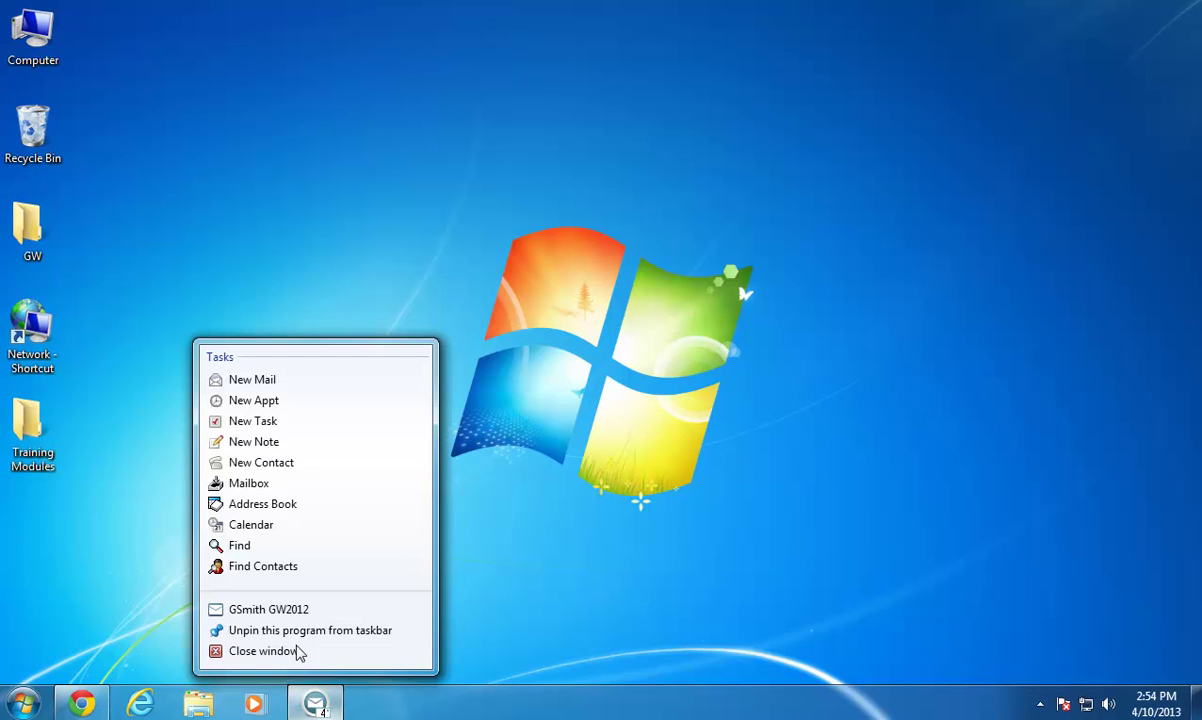
{"action": "left_click", "coordinate": [292, 528]}
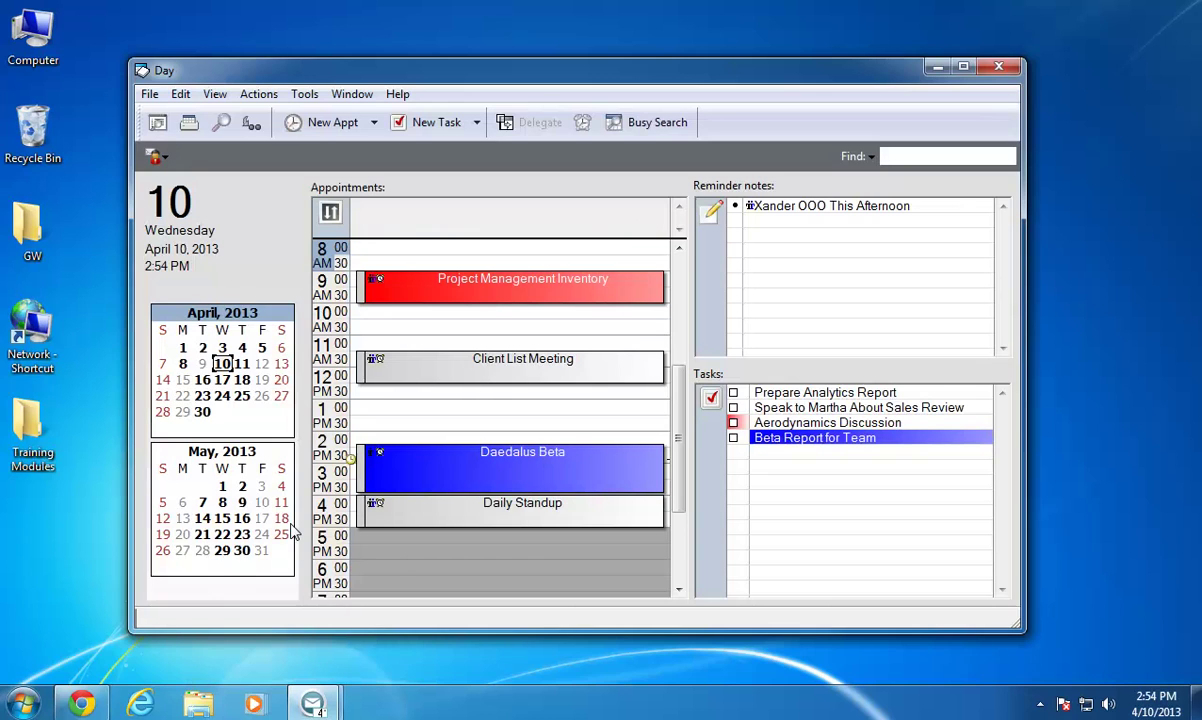
{"action": "left_click", "coordinate": [998, 66]}
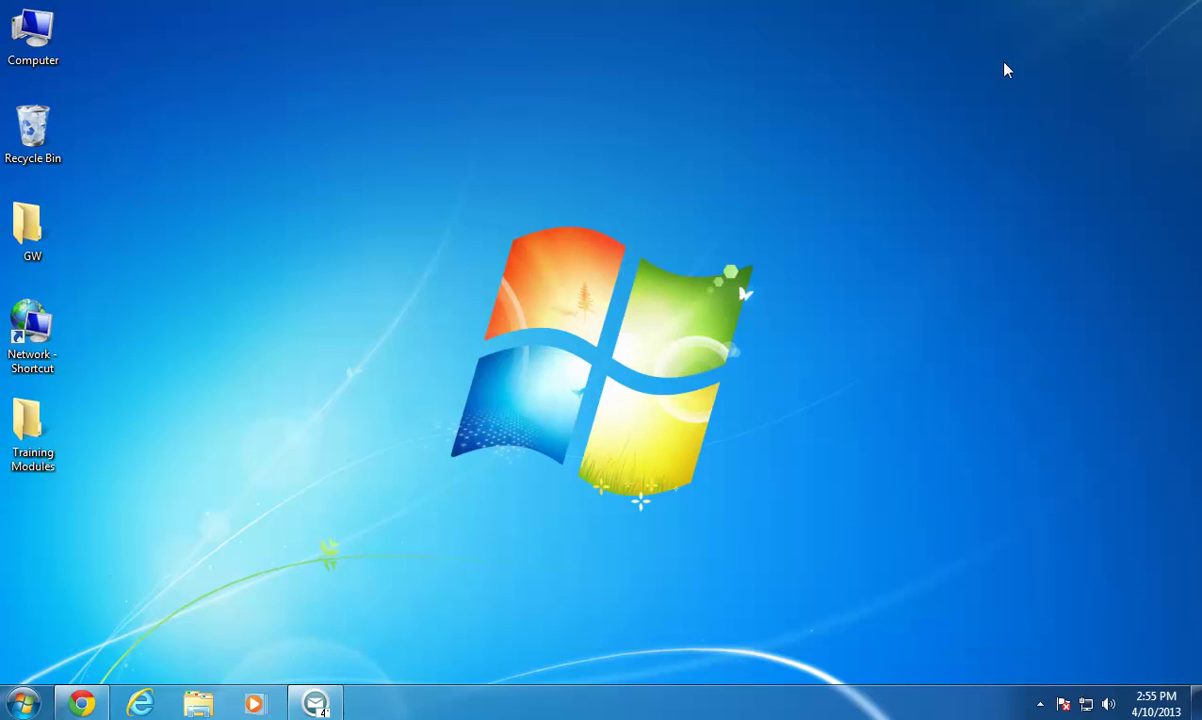
- View the GroupWise Find dialog for searching items, and close it without running a search
{"action": "right_click", "coordinate": [316, 705]}
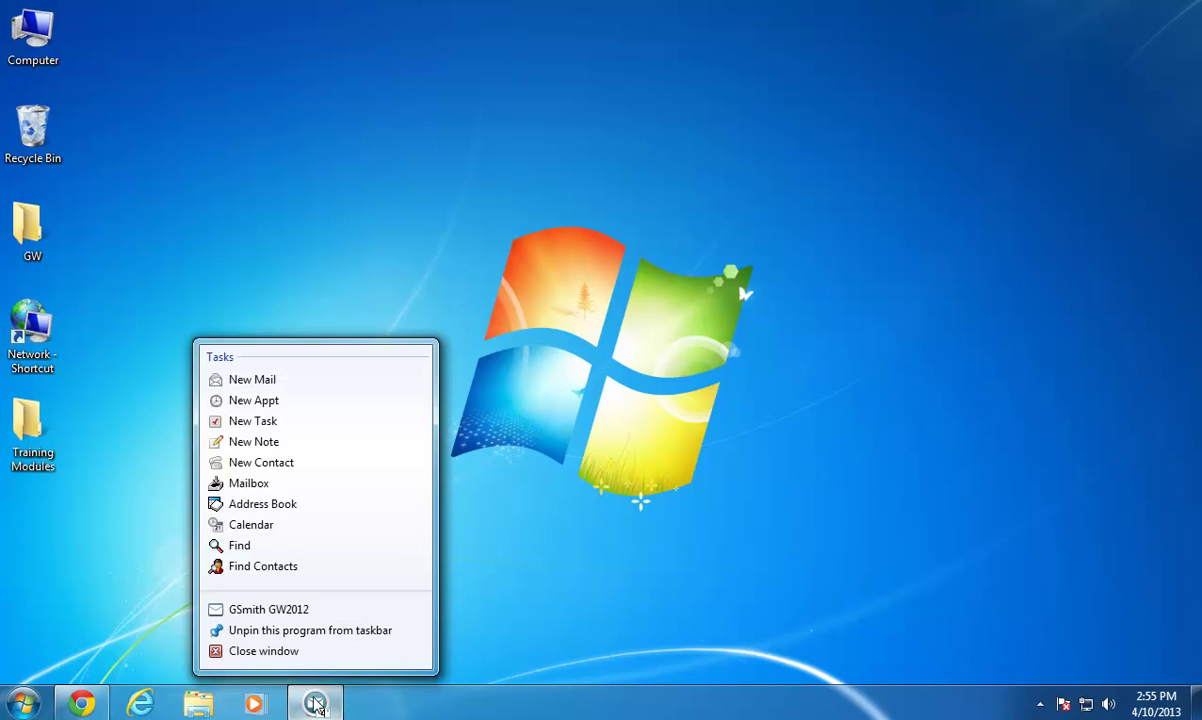
{"action": "left_click", "coordinate": [287, 548]}
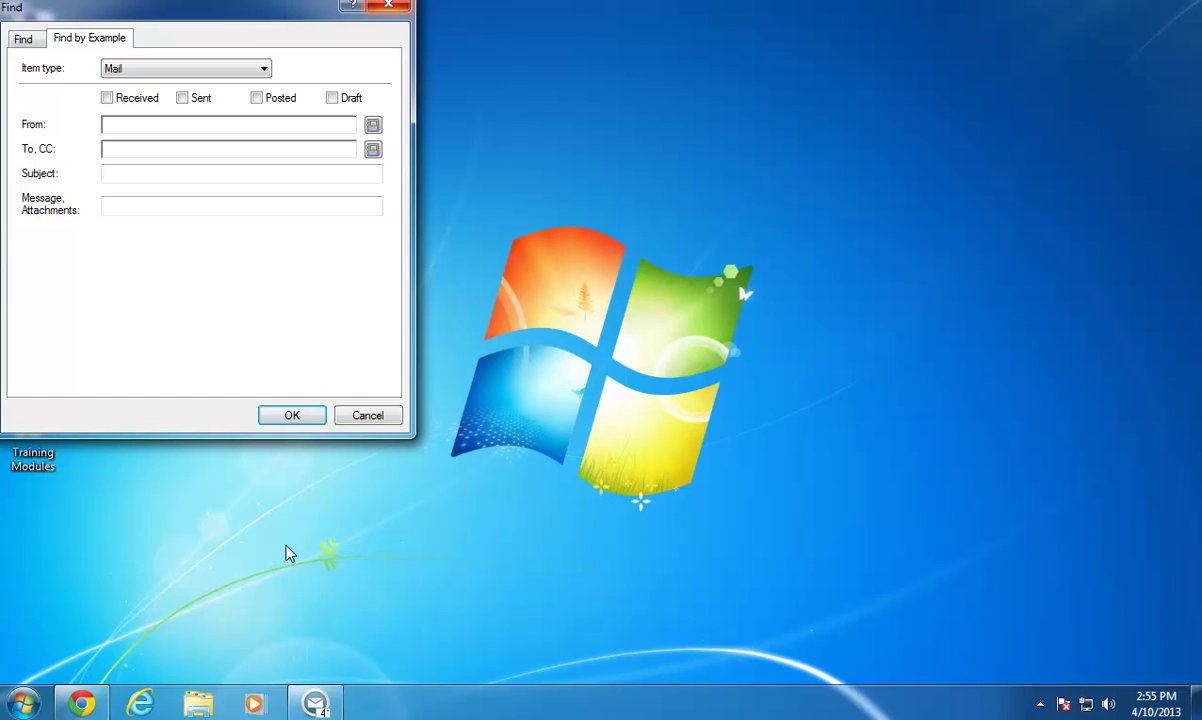
{"action": "left_click", "coordinate": [388, 7]}
- View the GroupWise Find Contacts window and close it without searching
{"action": "right_click", "coordinate": [316, 705]}
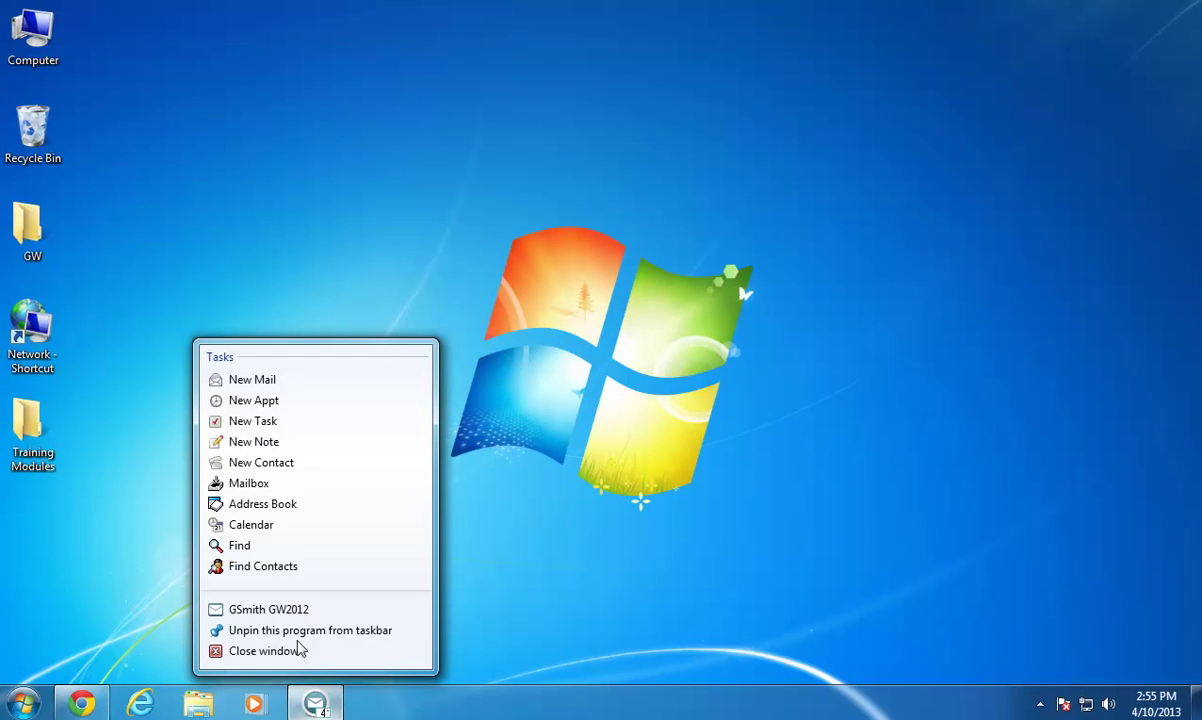
{"action": "left_click", "coordinate": [296, 569]}
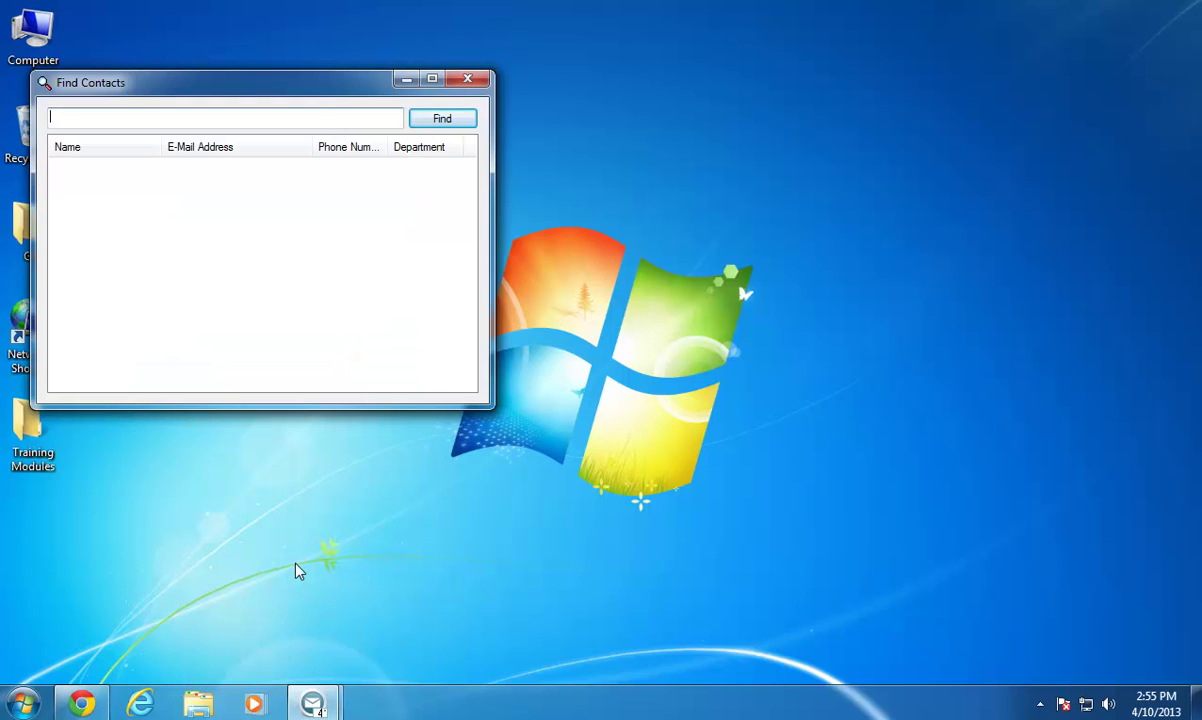
{"action": "left_click", "coordinate": [474, 82]}
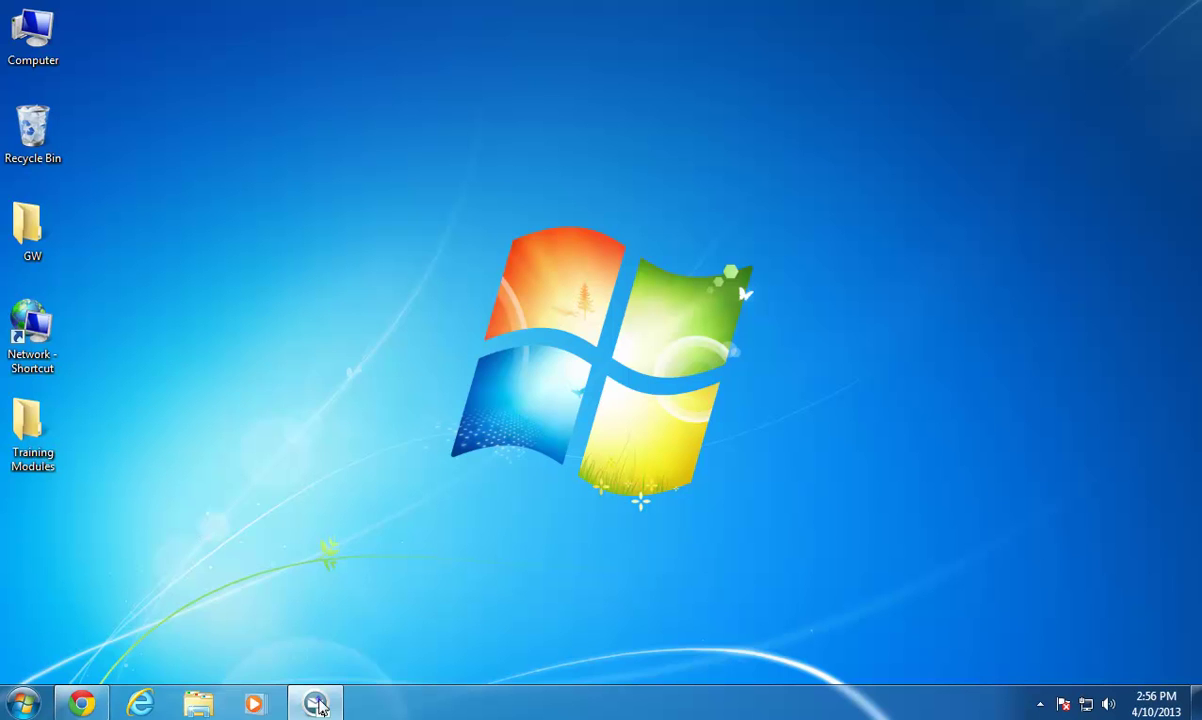
- Show the received items in the GroupWise mailbox and return to the desktop
{"action": "right_click", "coordinate": [318, 706]}
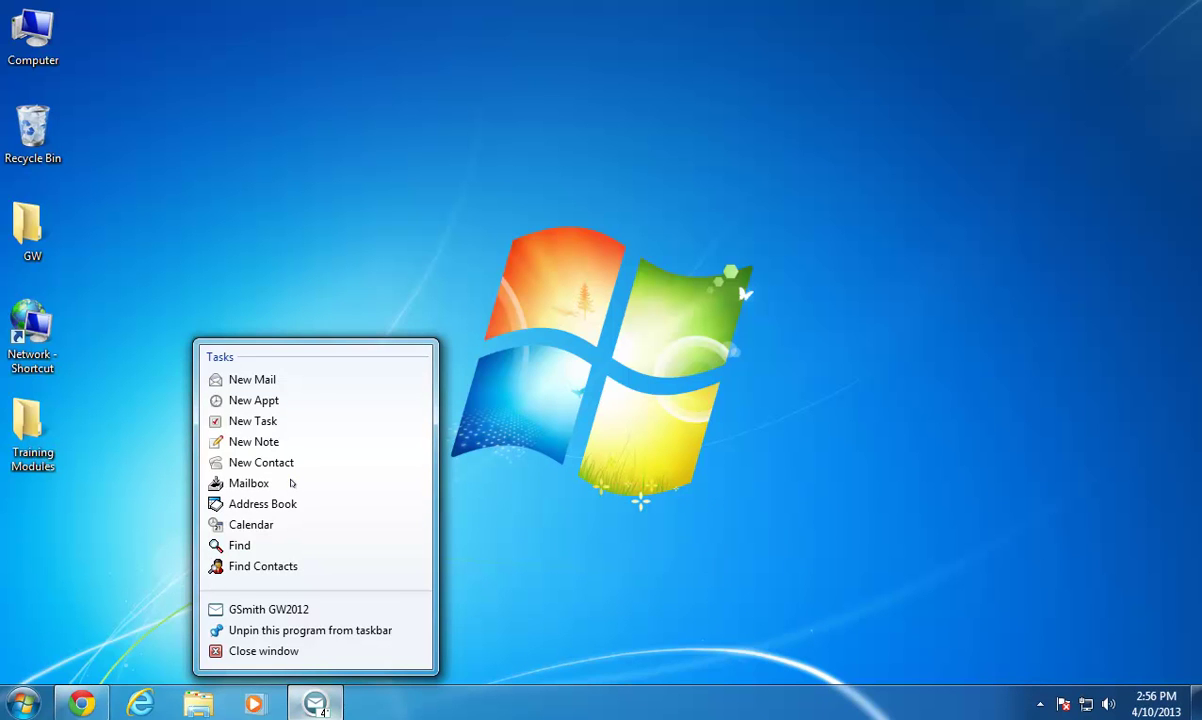
{"action": "left_click", "coordinate": [250, 483]}
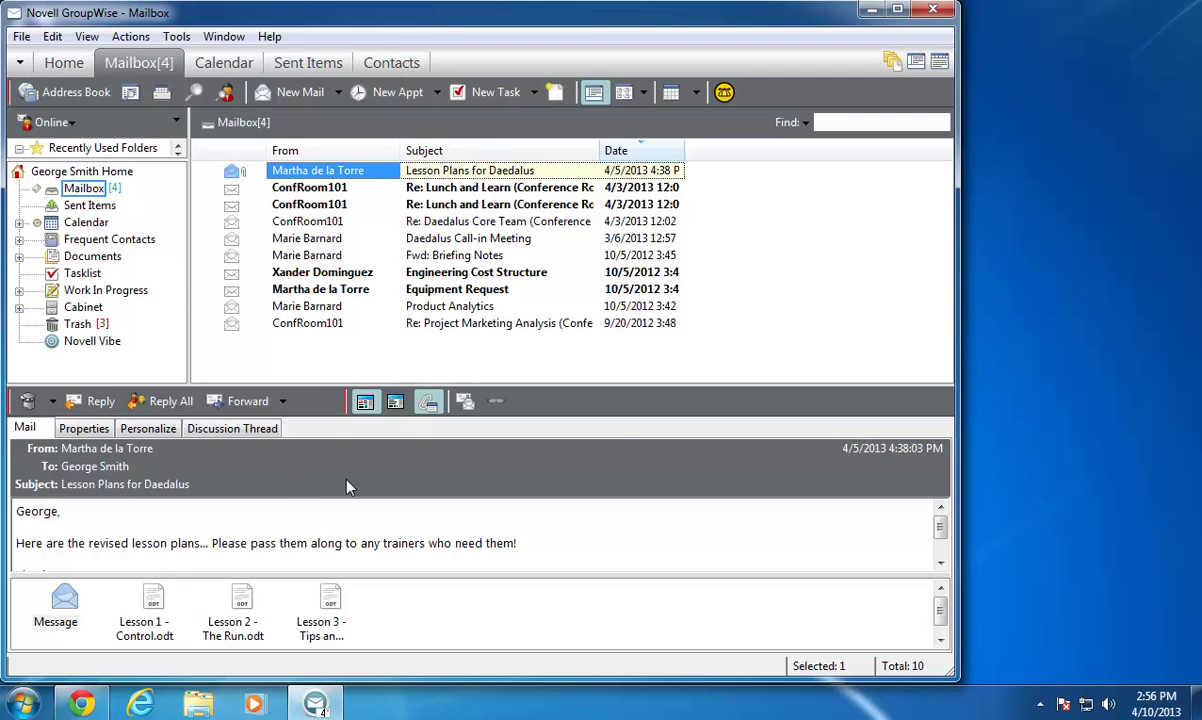
{"action": "key", "text": "super+d"}
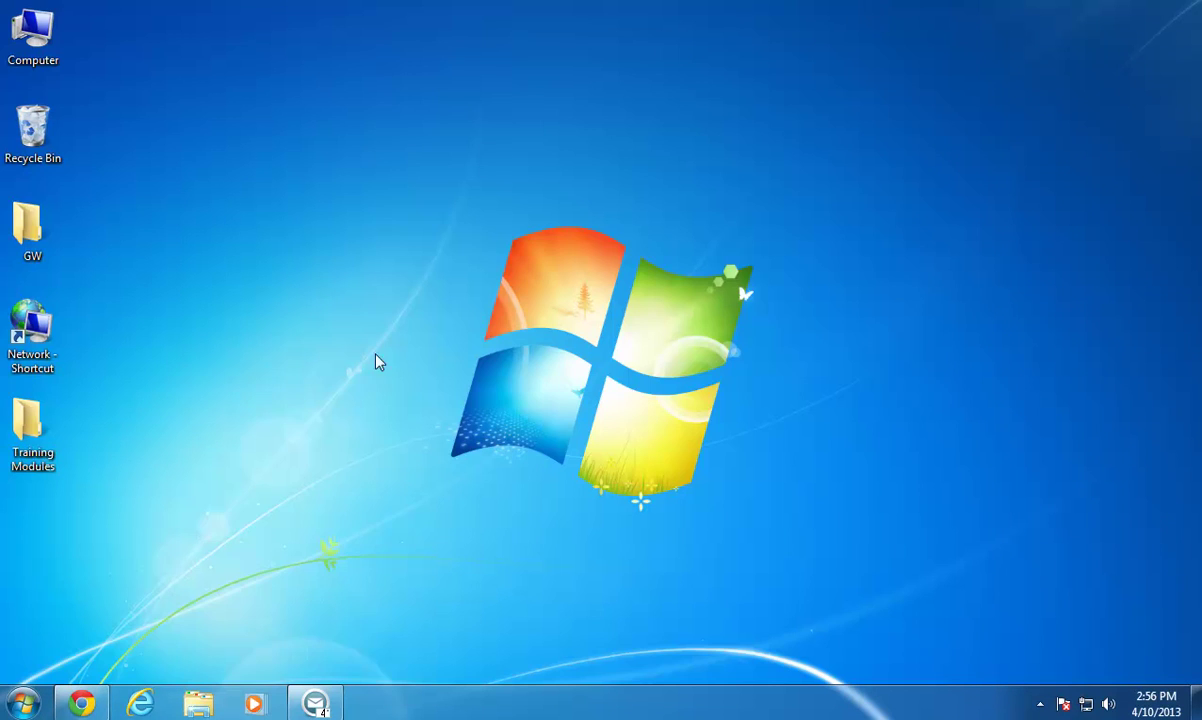
- Open the GroupWise address book, view the contacts in the personal book under Frequent Contacts, and return to the desktop
{"action": "right_click", "coordinate": [317, 704]}
{"action": "left_click", "coordinate": [329, 508]}
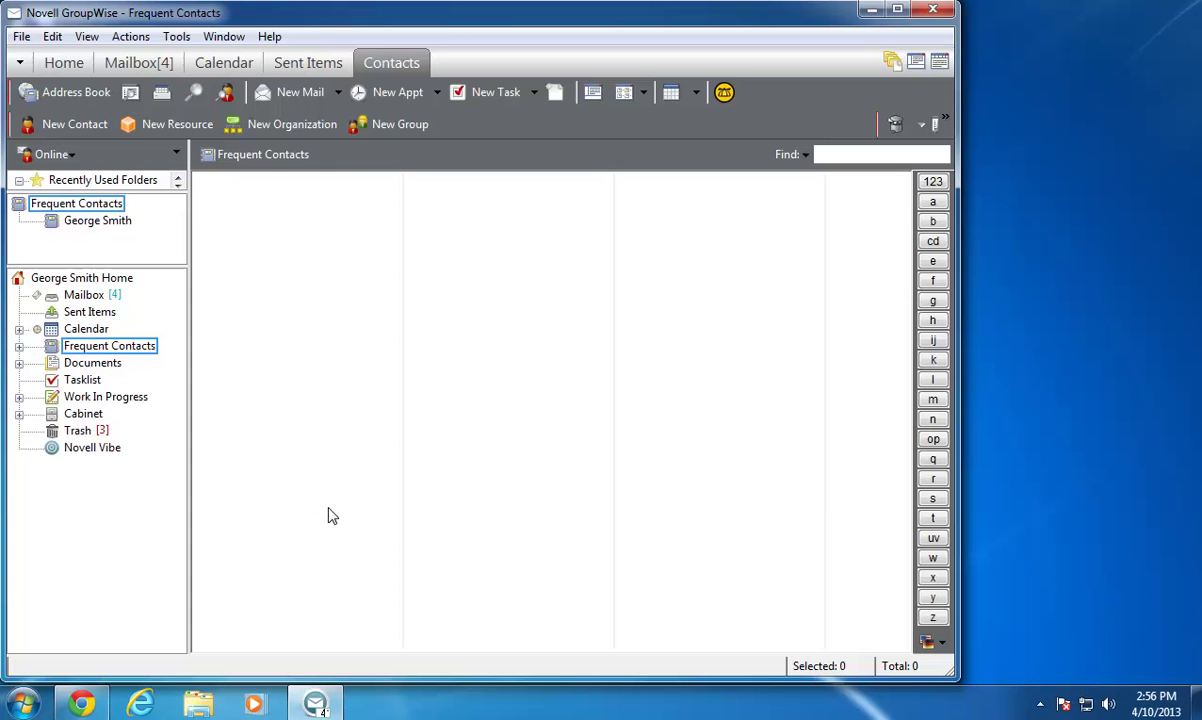
{"action": "left_click", "coordinate": [100, 221]}
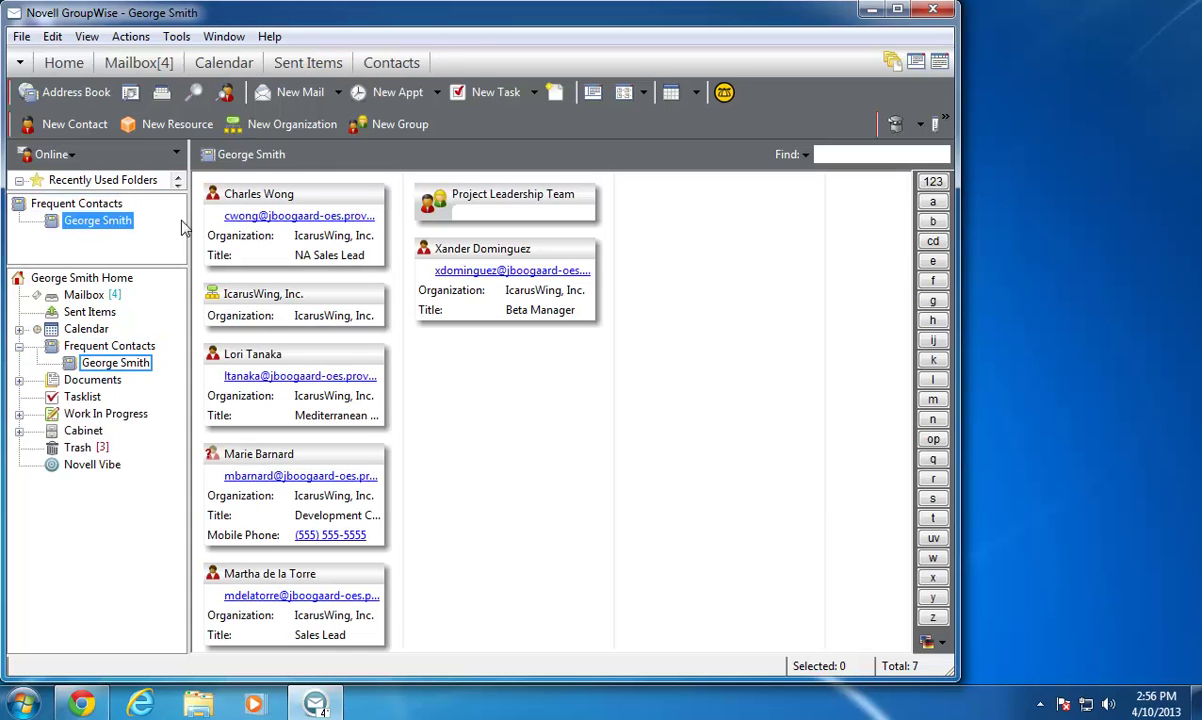
{"action": "key", "text": "super+d"}
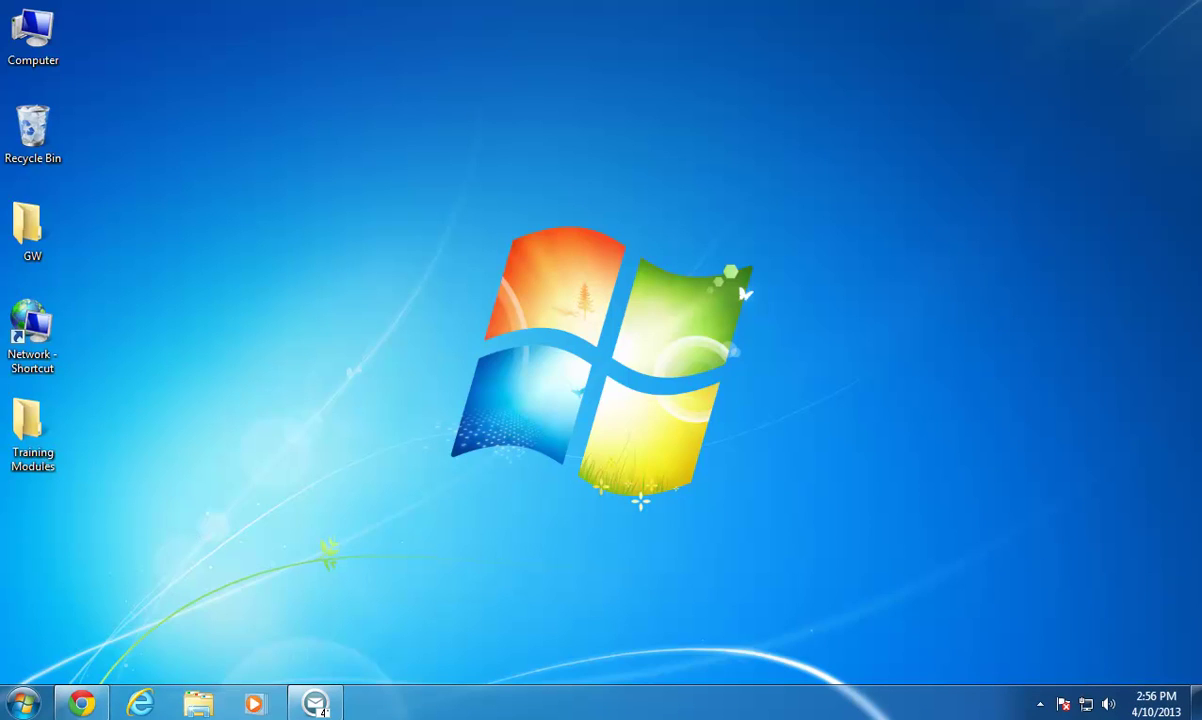